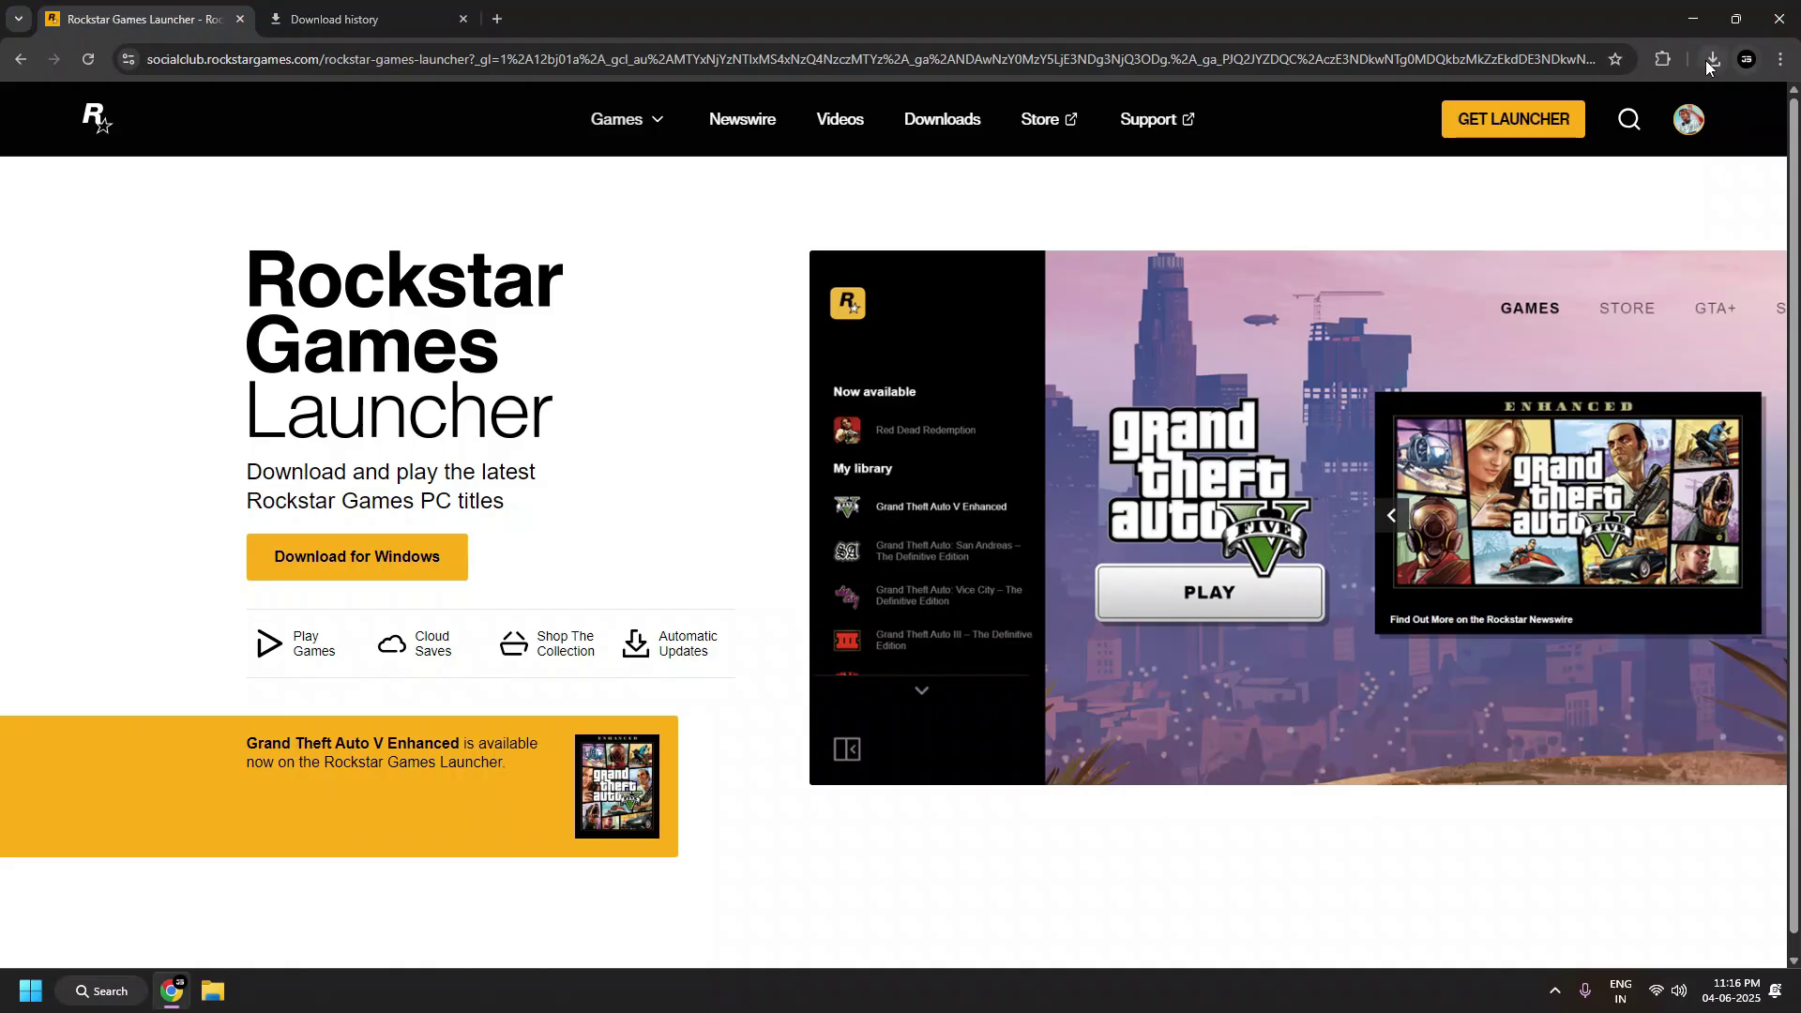
- Run Rockstar-Games-Launcher.exe from Chrome's downloads list to reinstall the launcher
{"action": "left_click", "coordinate": [1712, 59]}
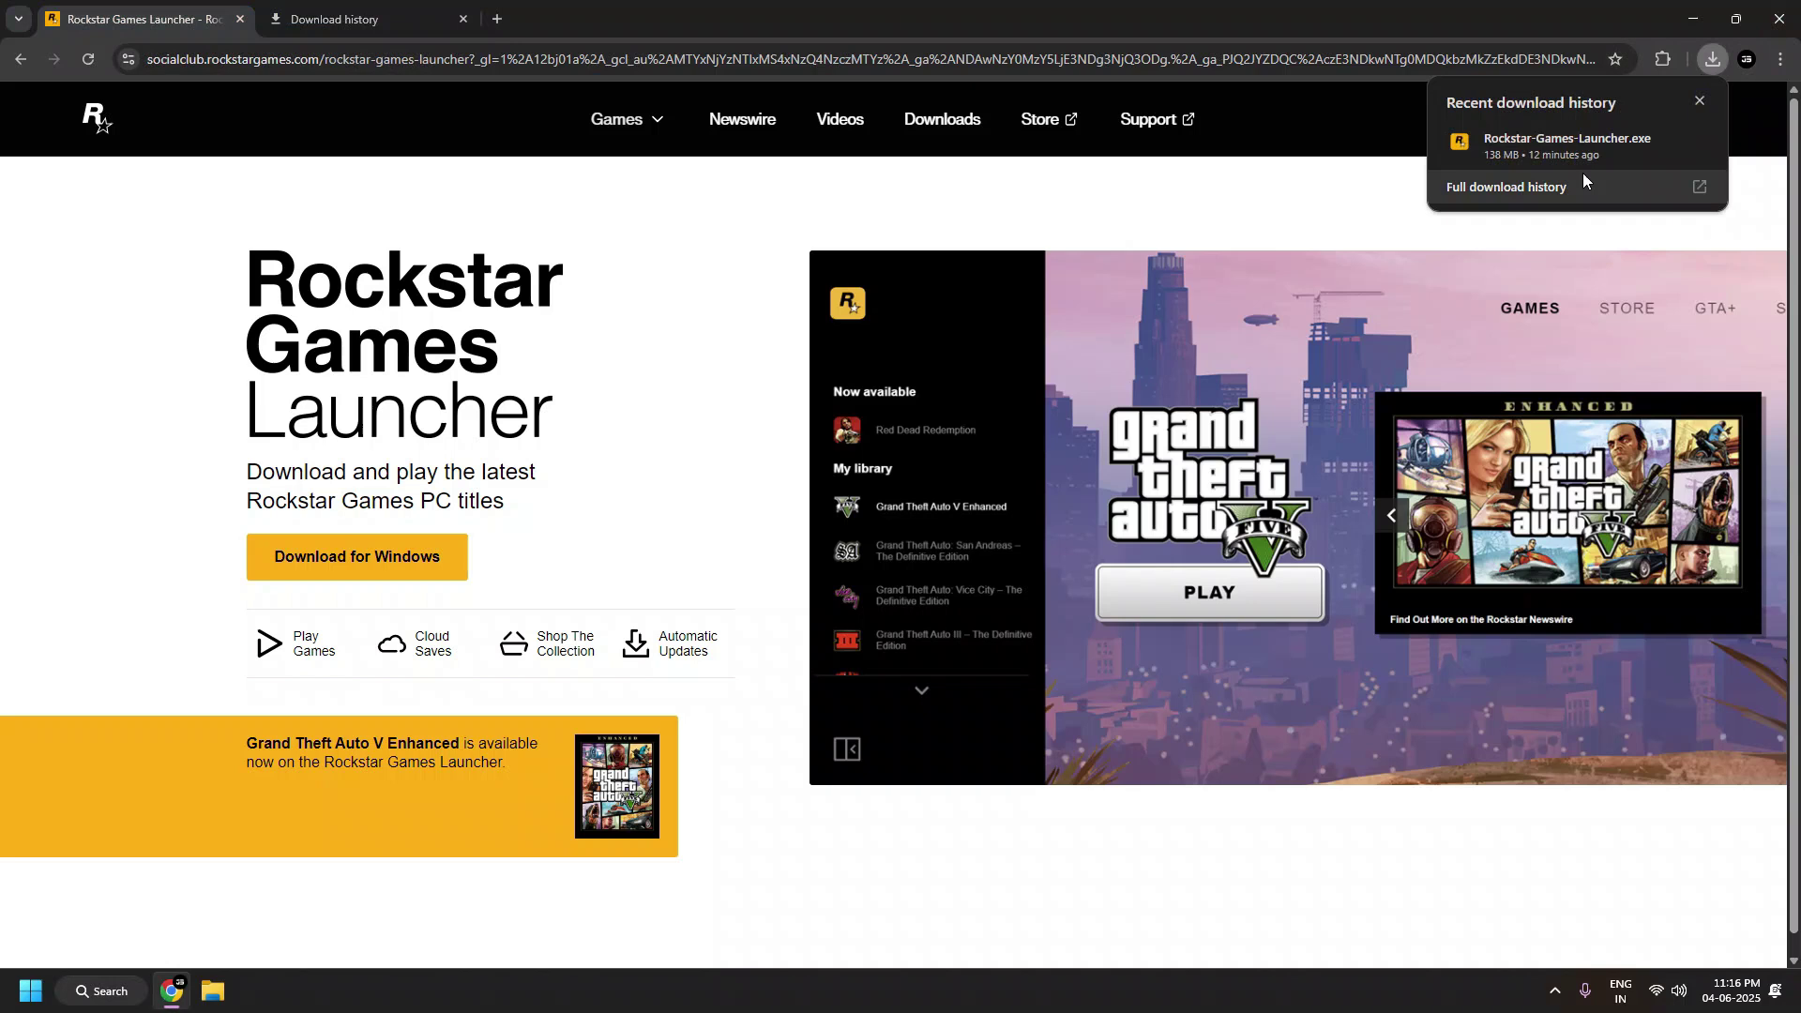
{"action": "left_click", "coordinate": [1551, 141]}
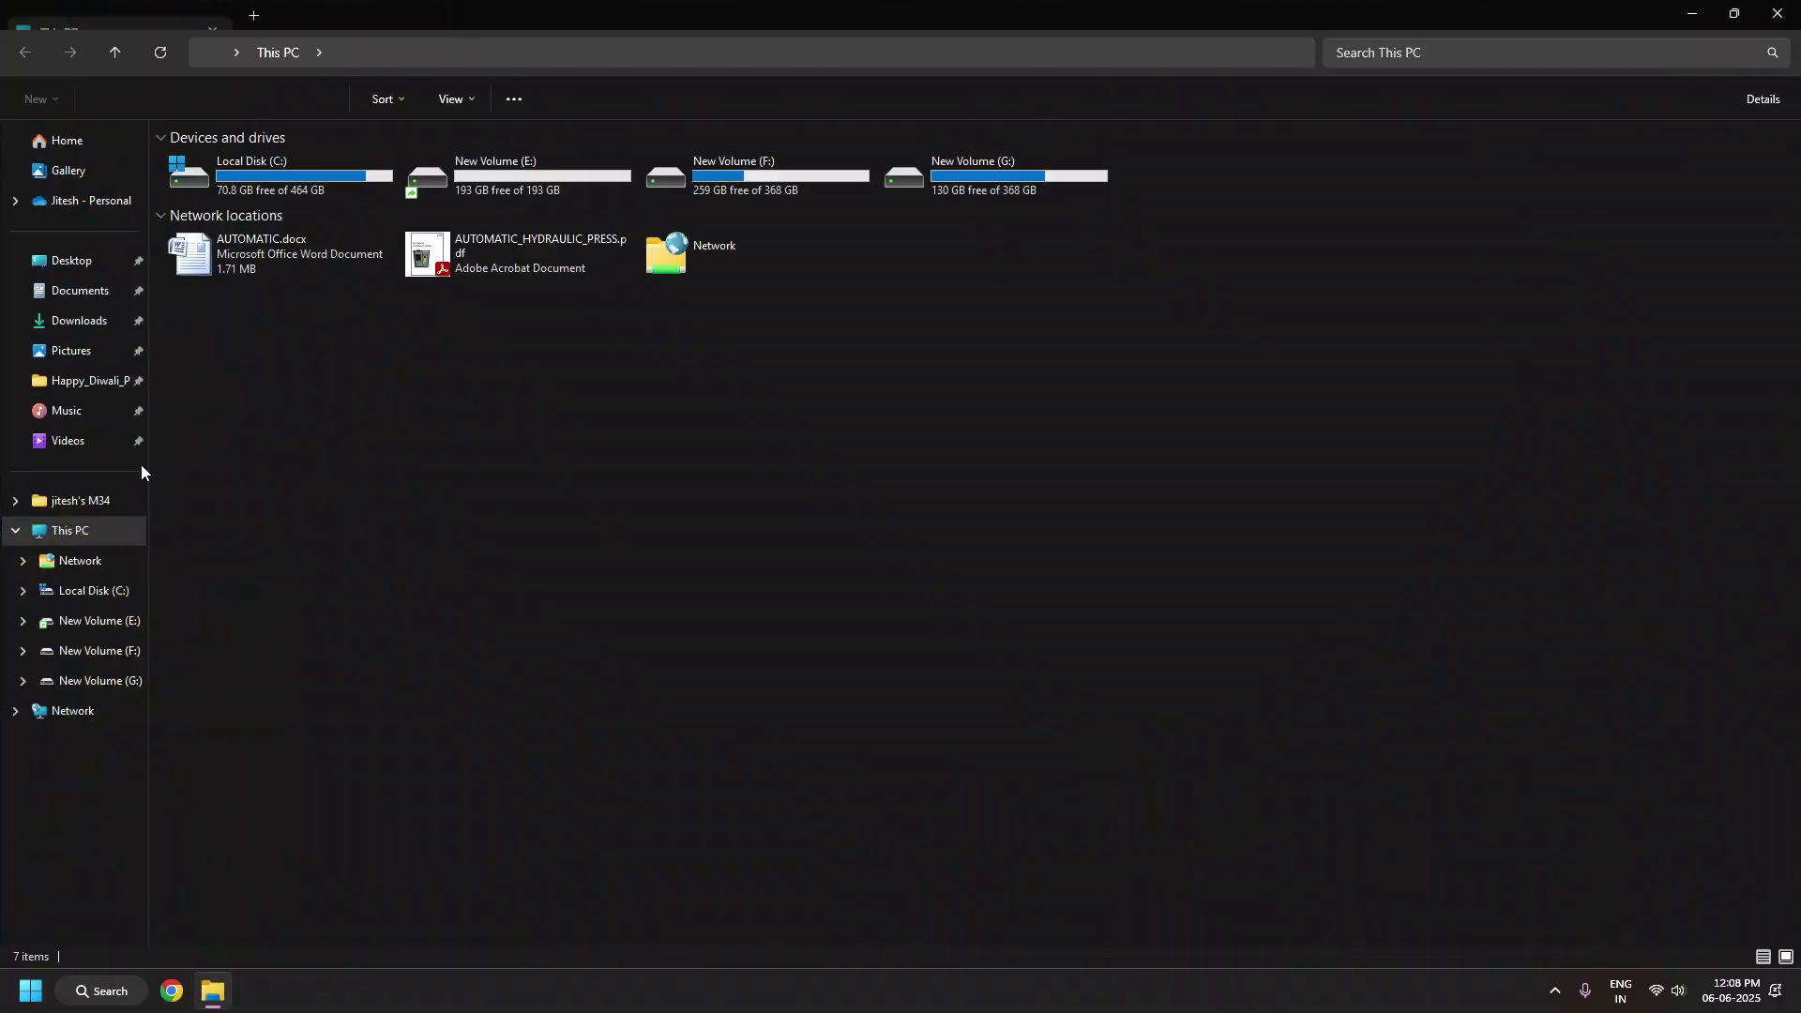
- Go to Documents\Rockstar Games, select its four subfolders and delete them
{"action": "left_click", "coordinate": [78, 290]}
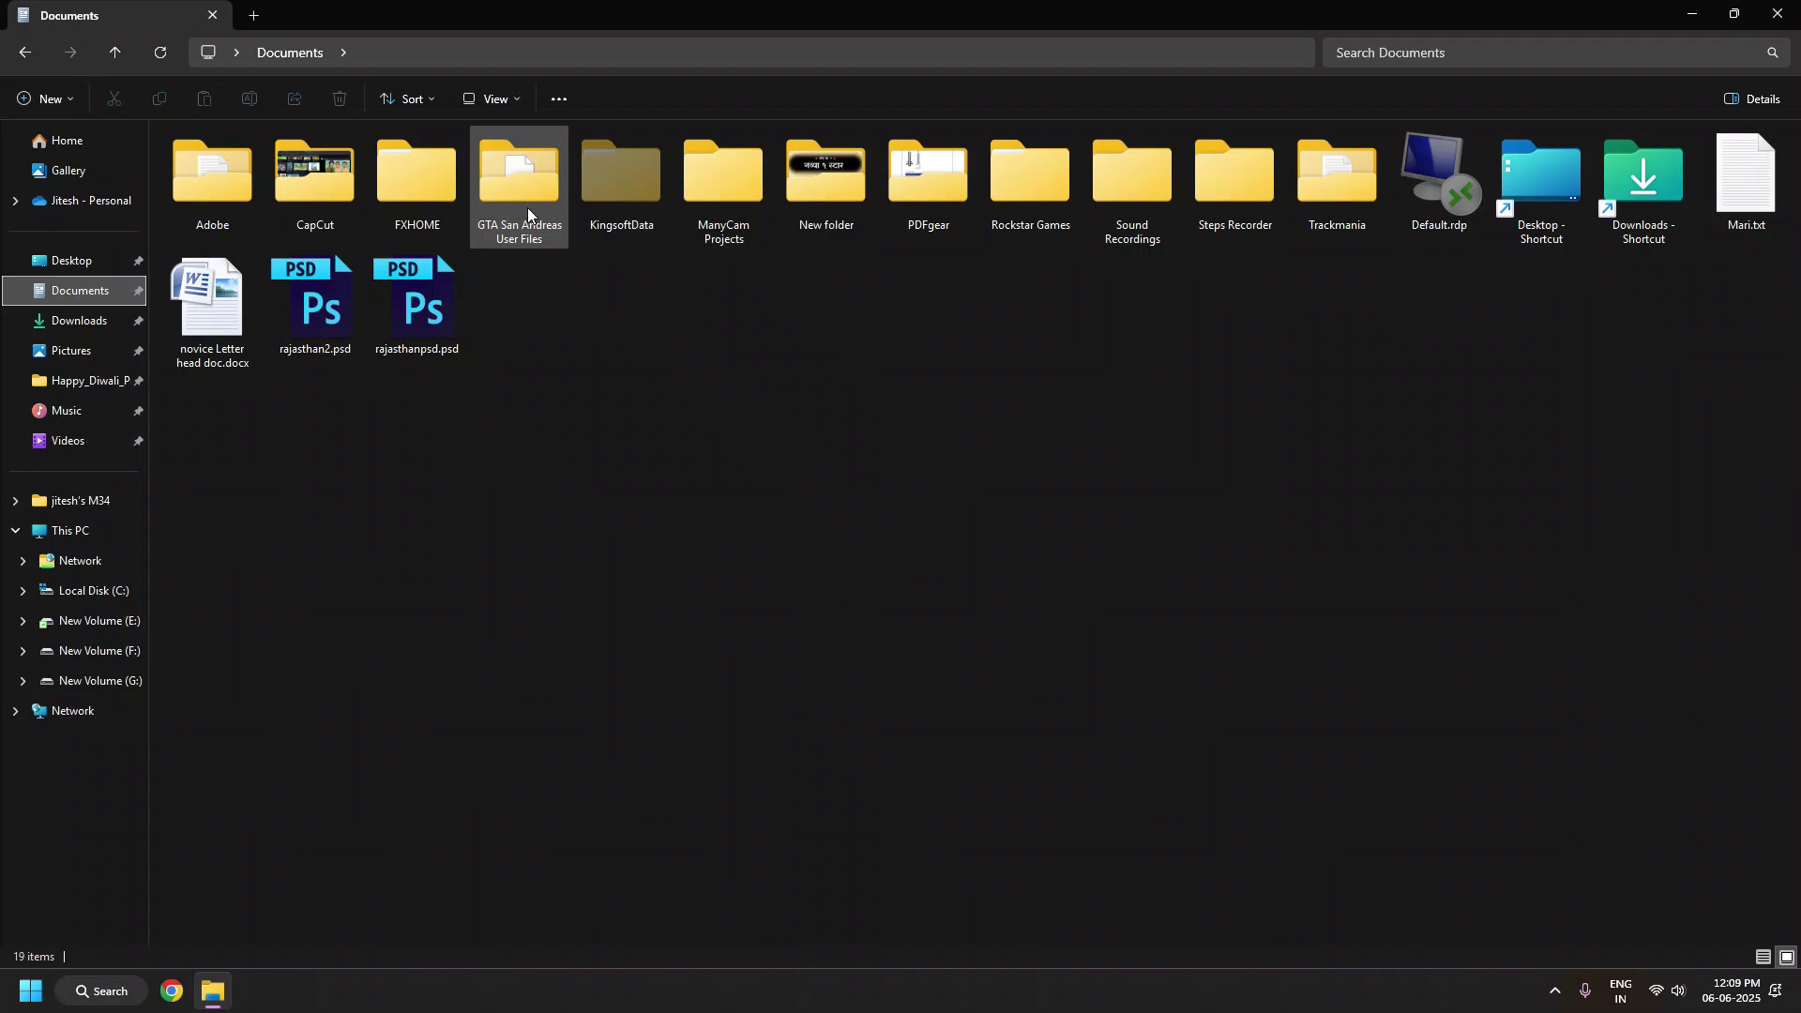
{"action": "double_click", "coordinate": [1034, 207]}
{"action": "left_click_drag", "start_coordinate": [850, 292], "coordinate": [156, 144]}
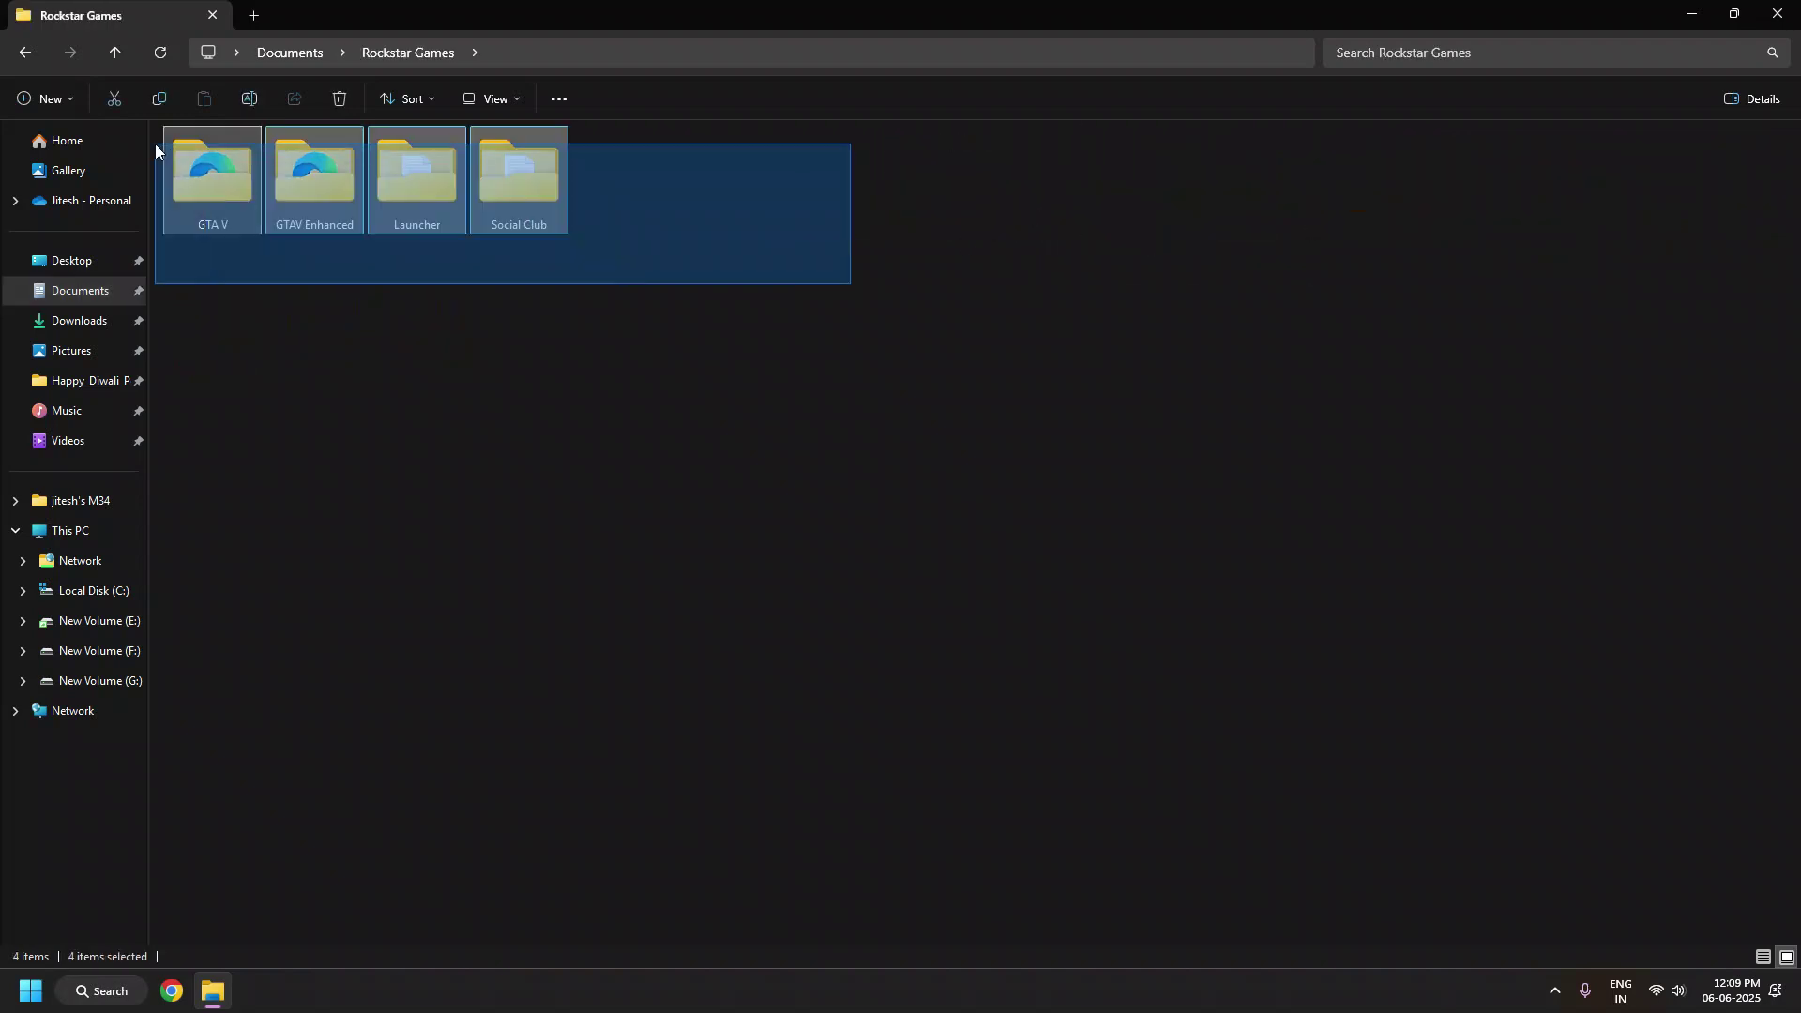
{"action": "right_click", "coordinate": [497, 204]}
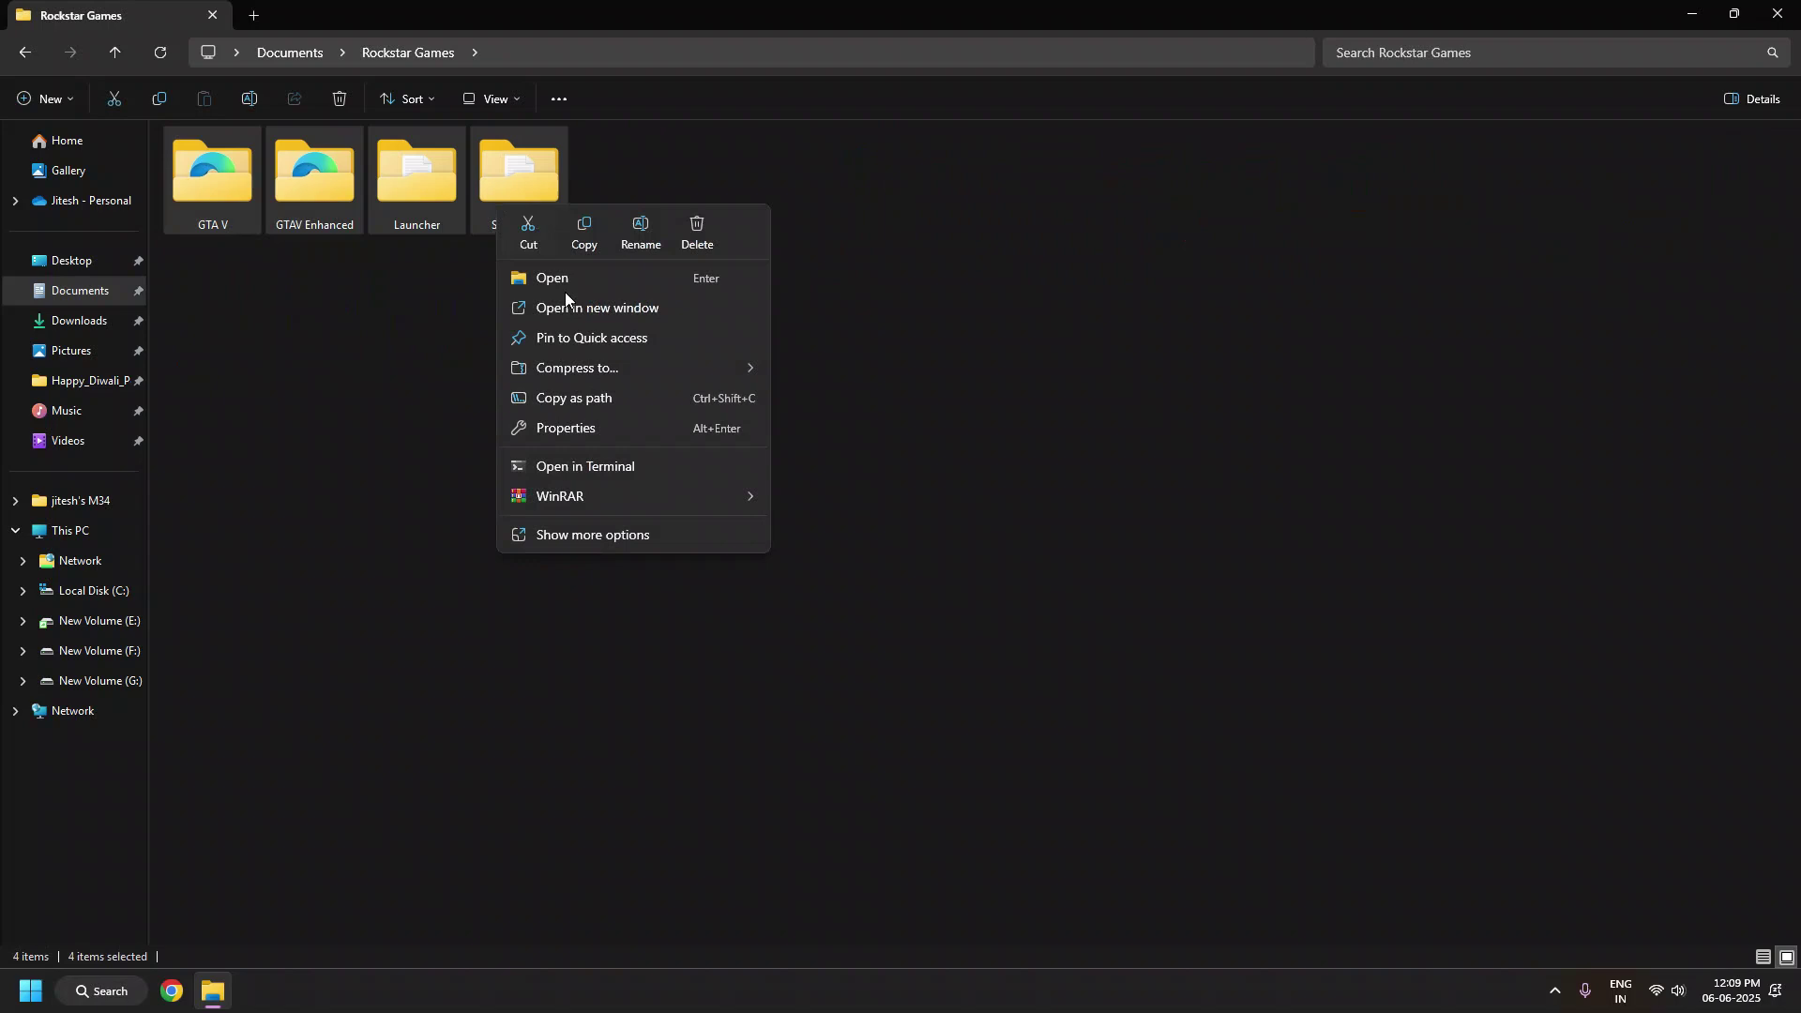
{"action": "left_click", "coordinate": [974, 268]}
{"action": "left_click_drag", "start_coordinate": [580, 268], "coordinate": [119, 150]}
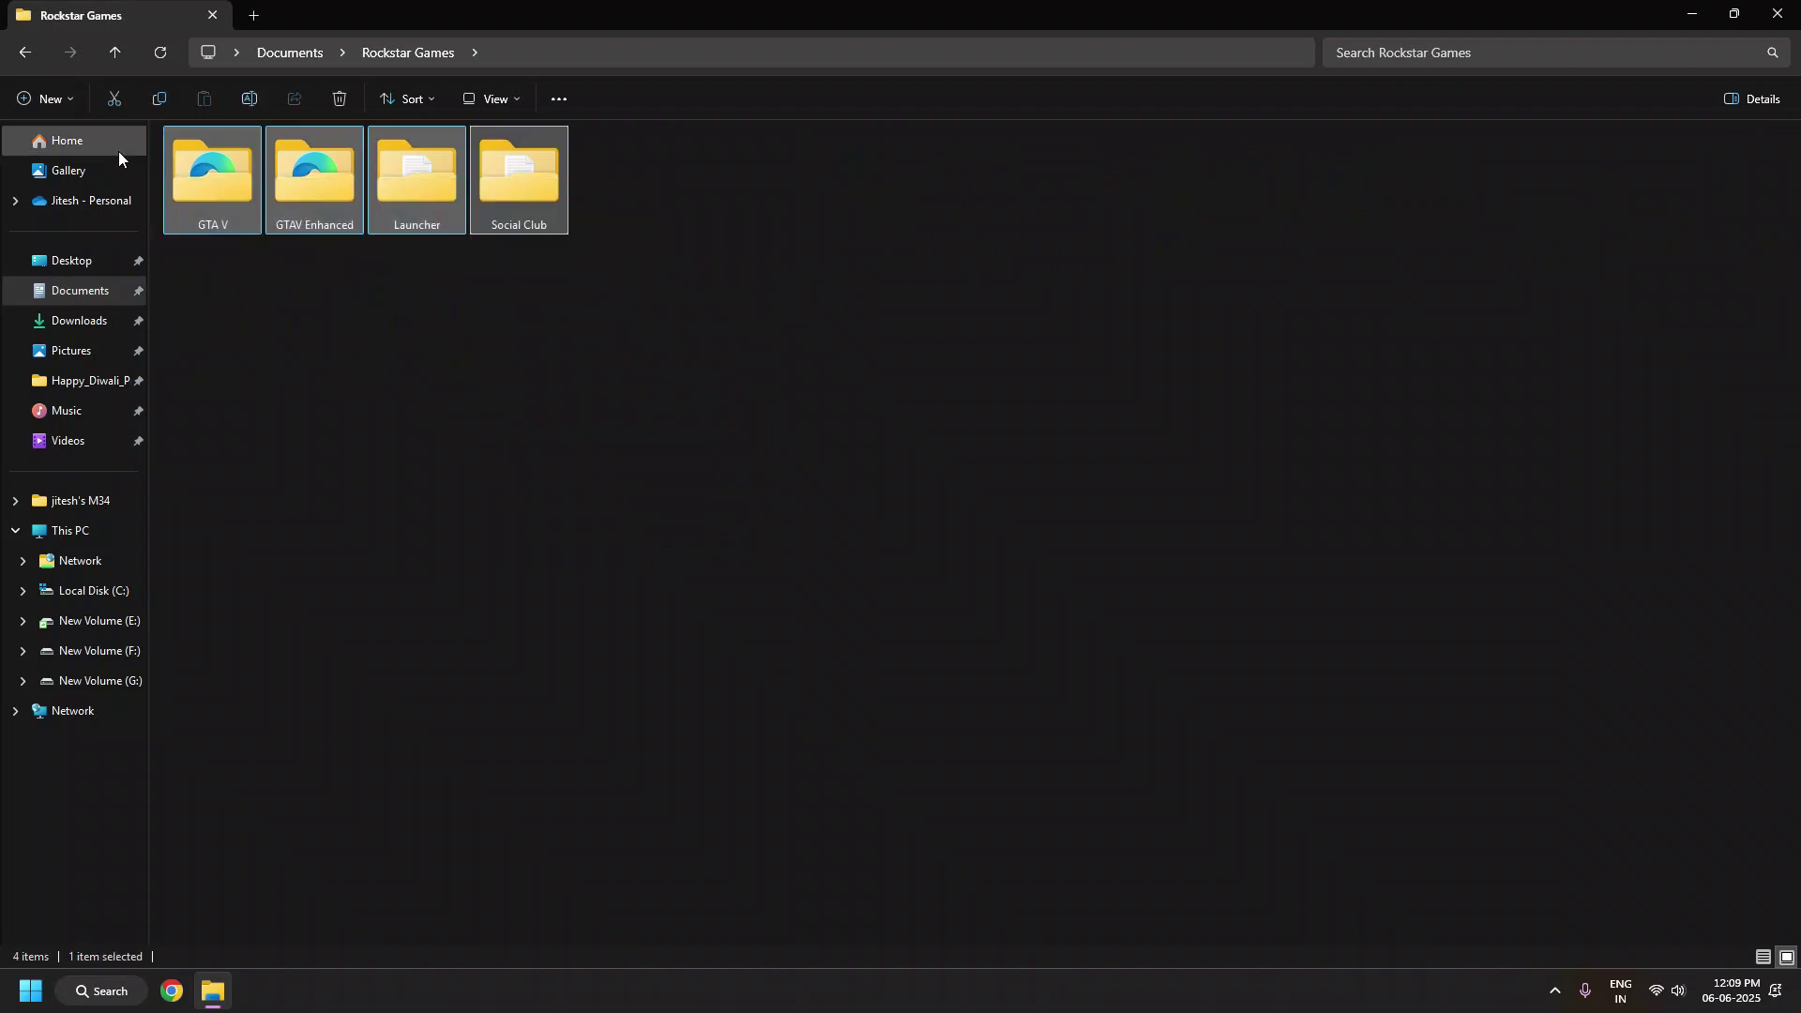
{"action": "right_click", "coordinate": [519, 185]}
{"action": "left_click", "coordinate": [718, 214]}
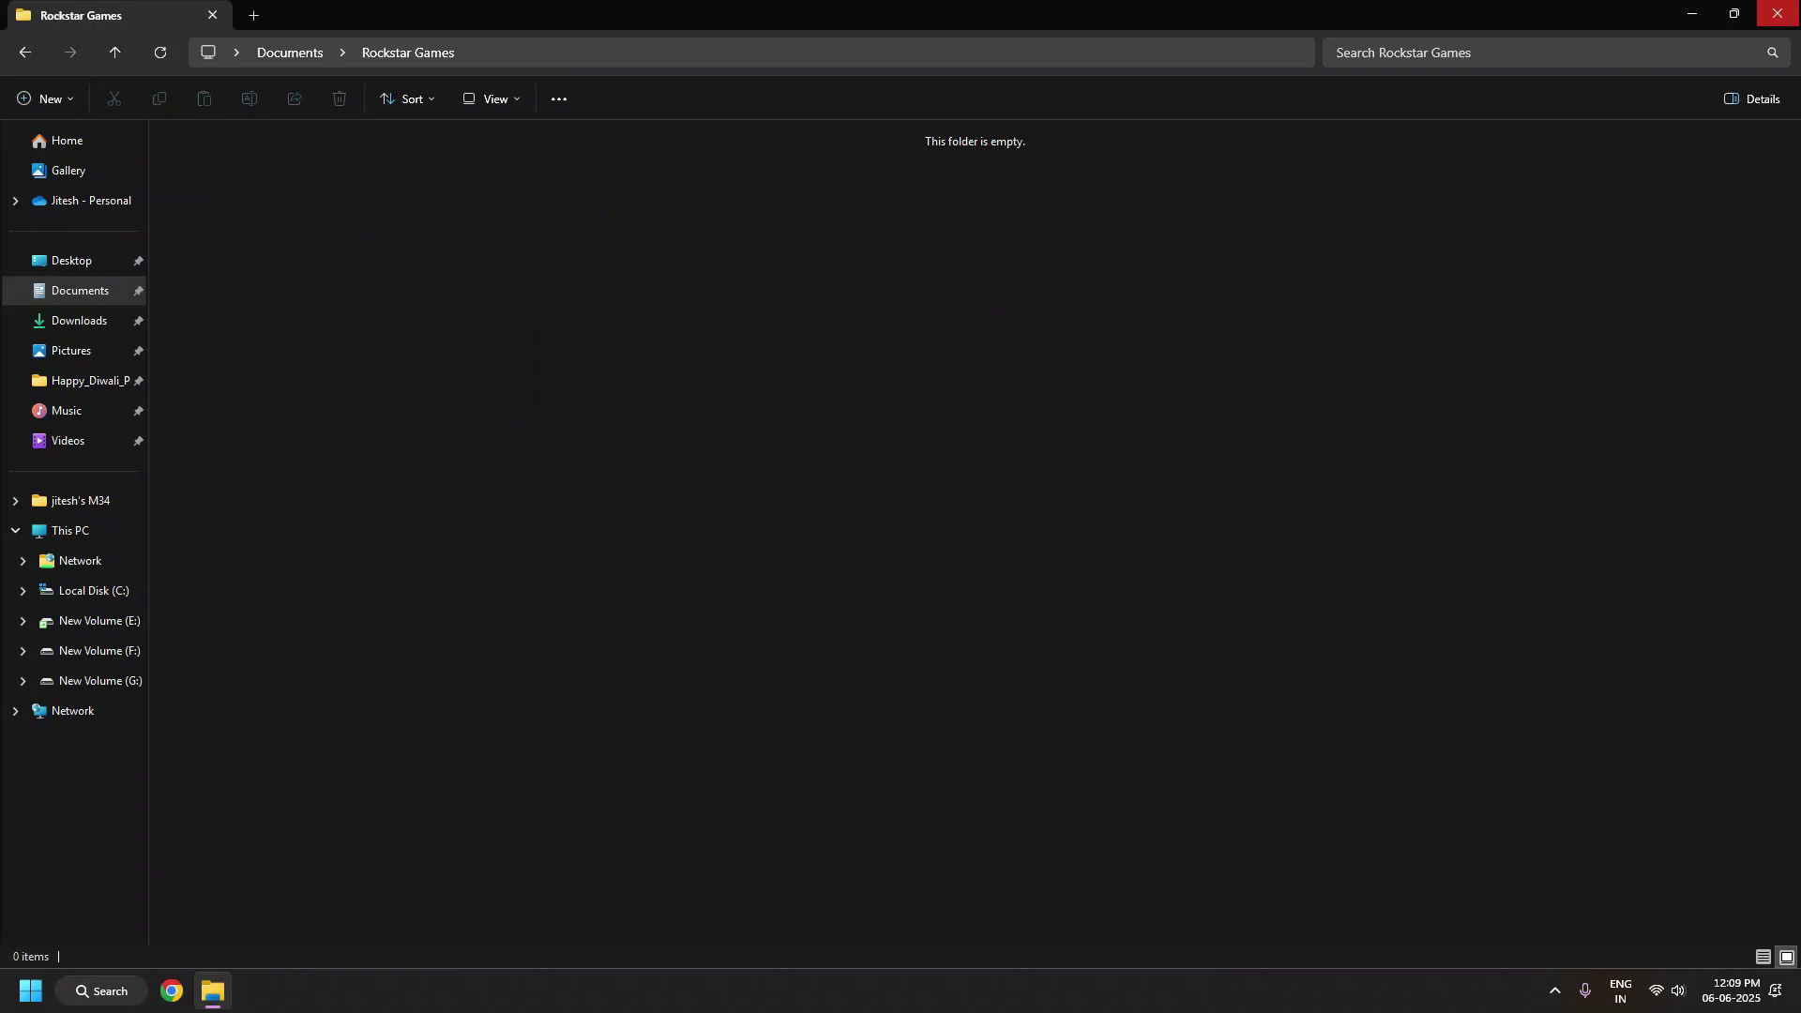
- Close File Explorer and start Rockstar Games Launcher from its desktop shortcut
{"action": "left_click", "coordinate": [1778, 15]}
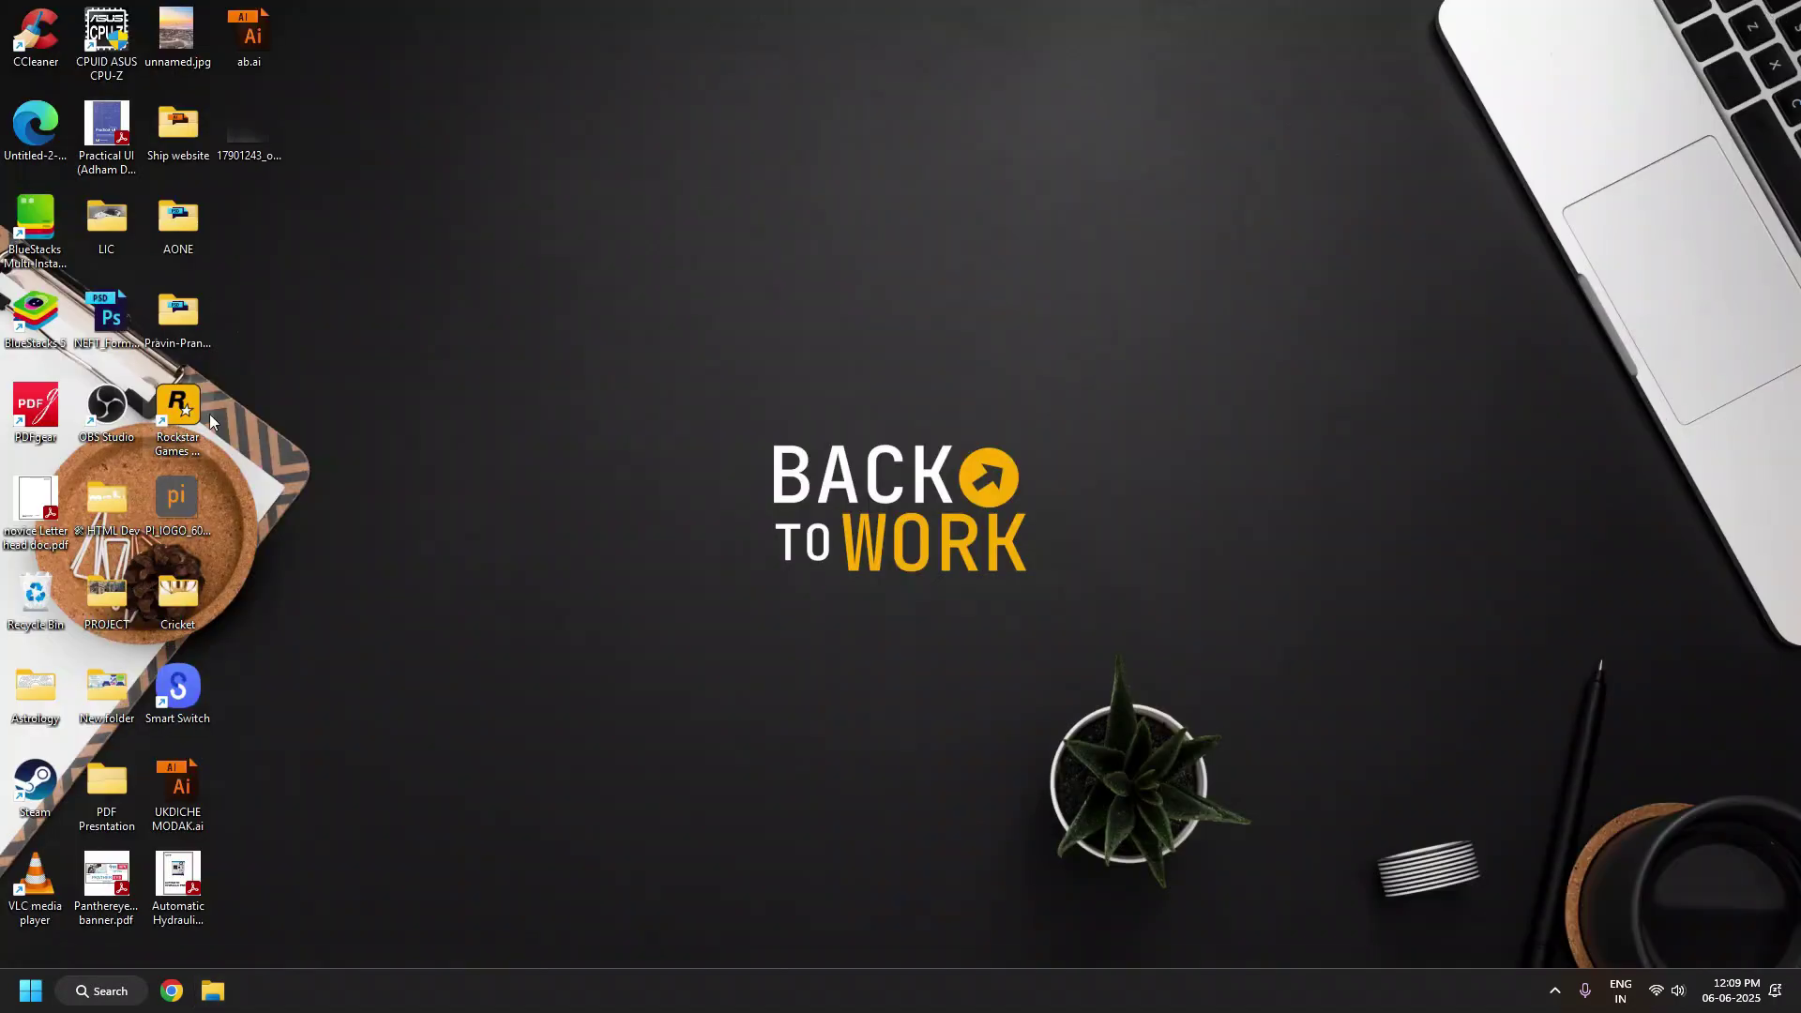
{"action": "double_click", "coordinate": [186, 416]}
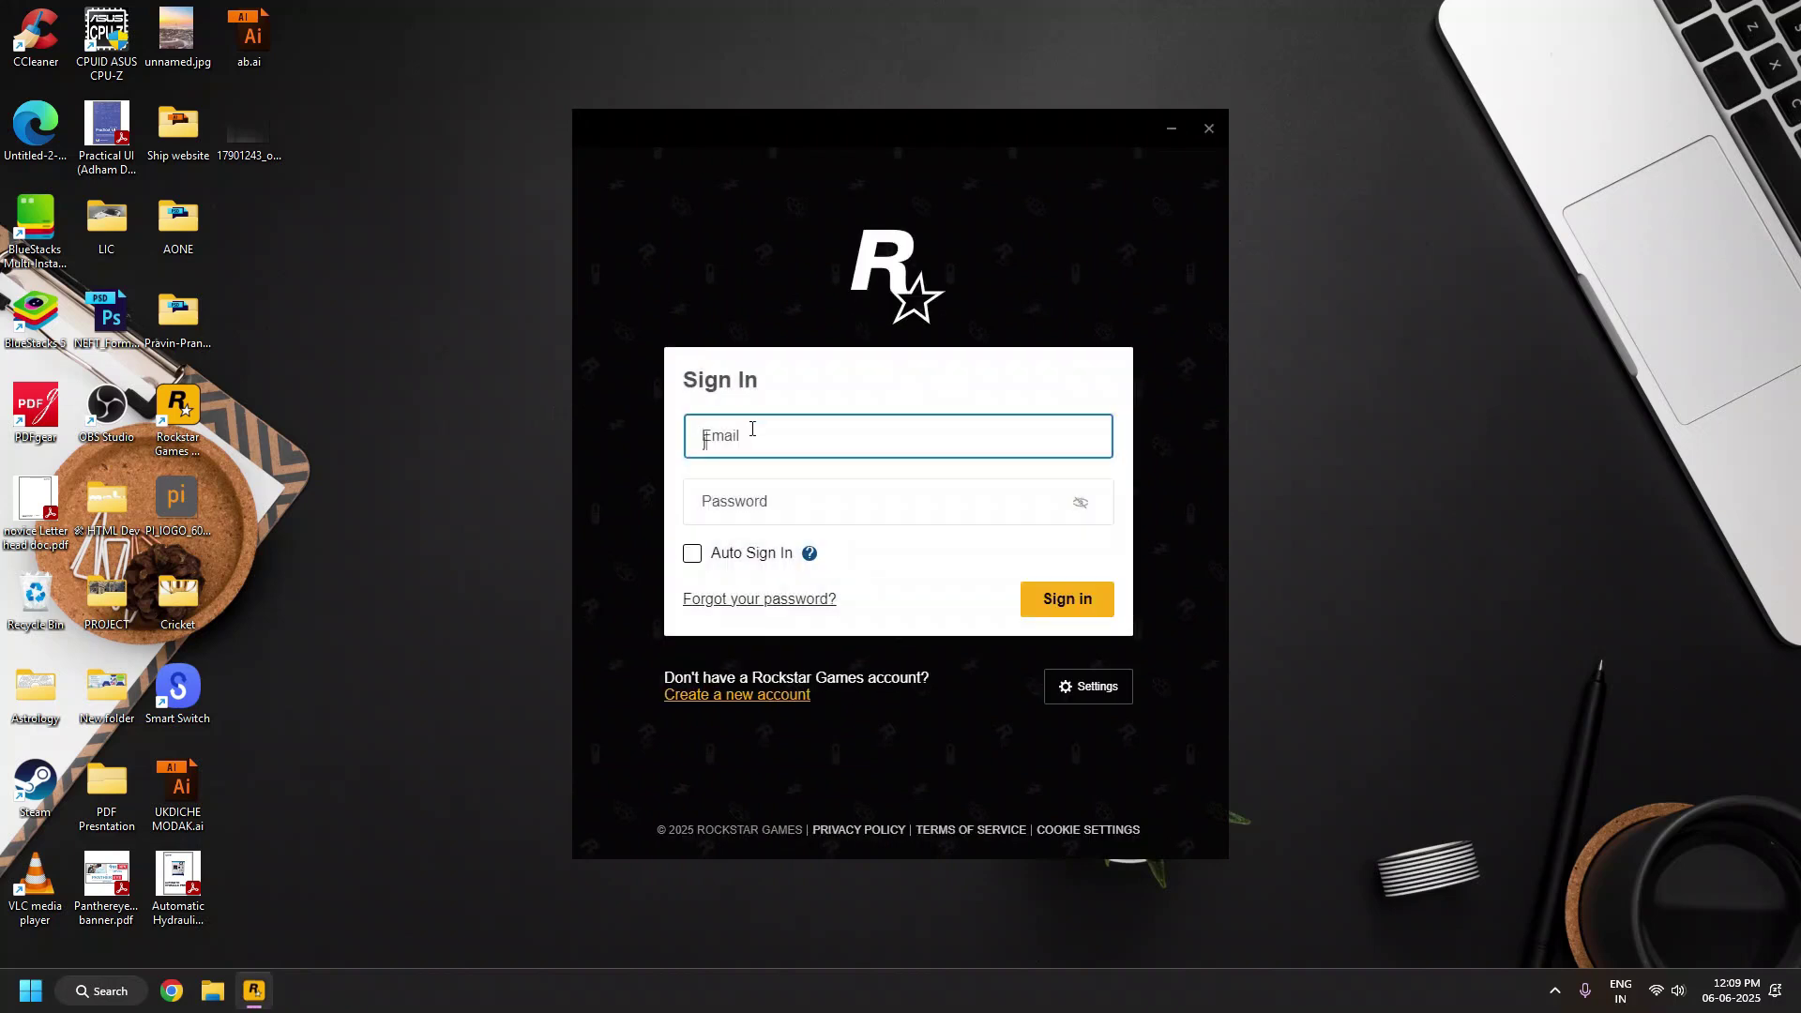
{"action": "type", "text": "jit"}
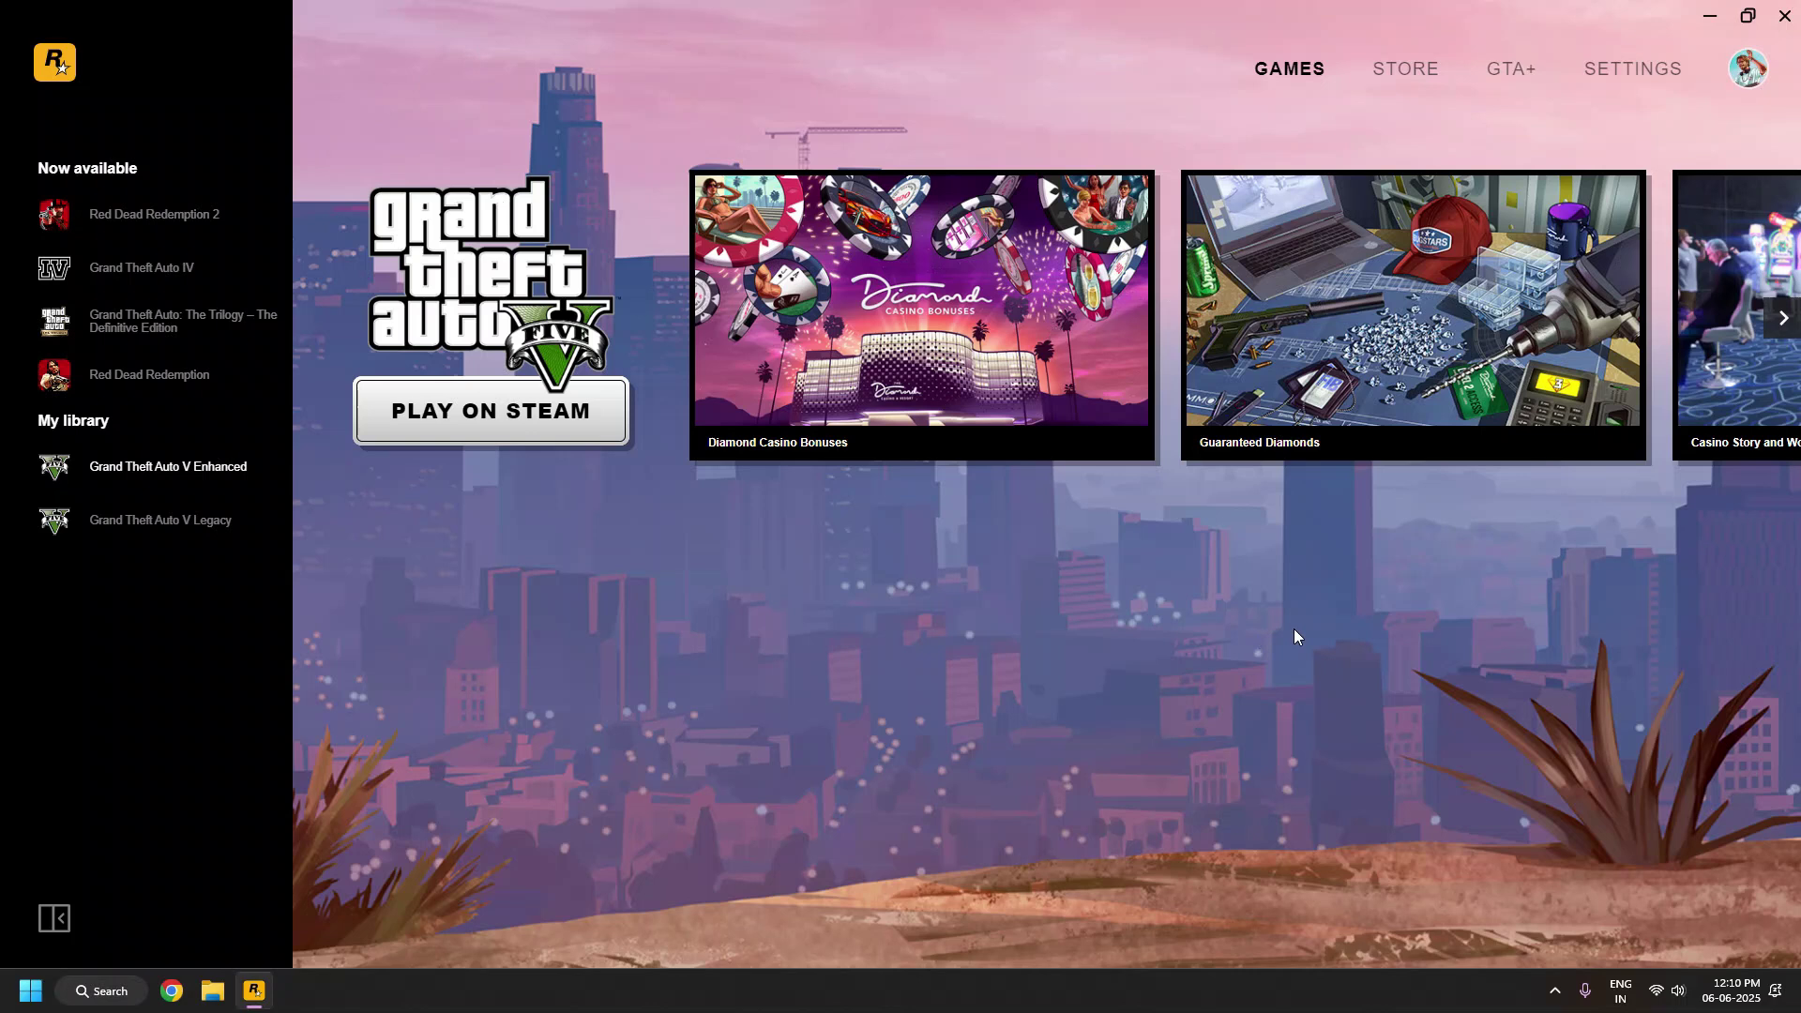
- Select Grand Theft Auto V Legacy under My library in the sidebar
{"action": "left_click", "coordinate": [231, 528]}
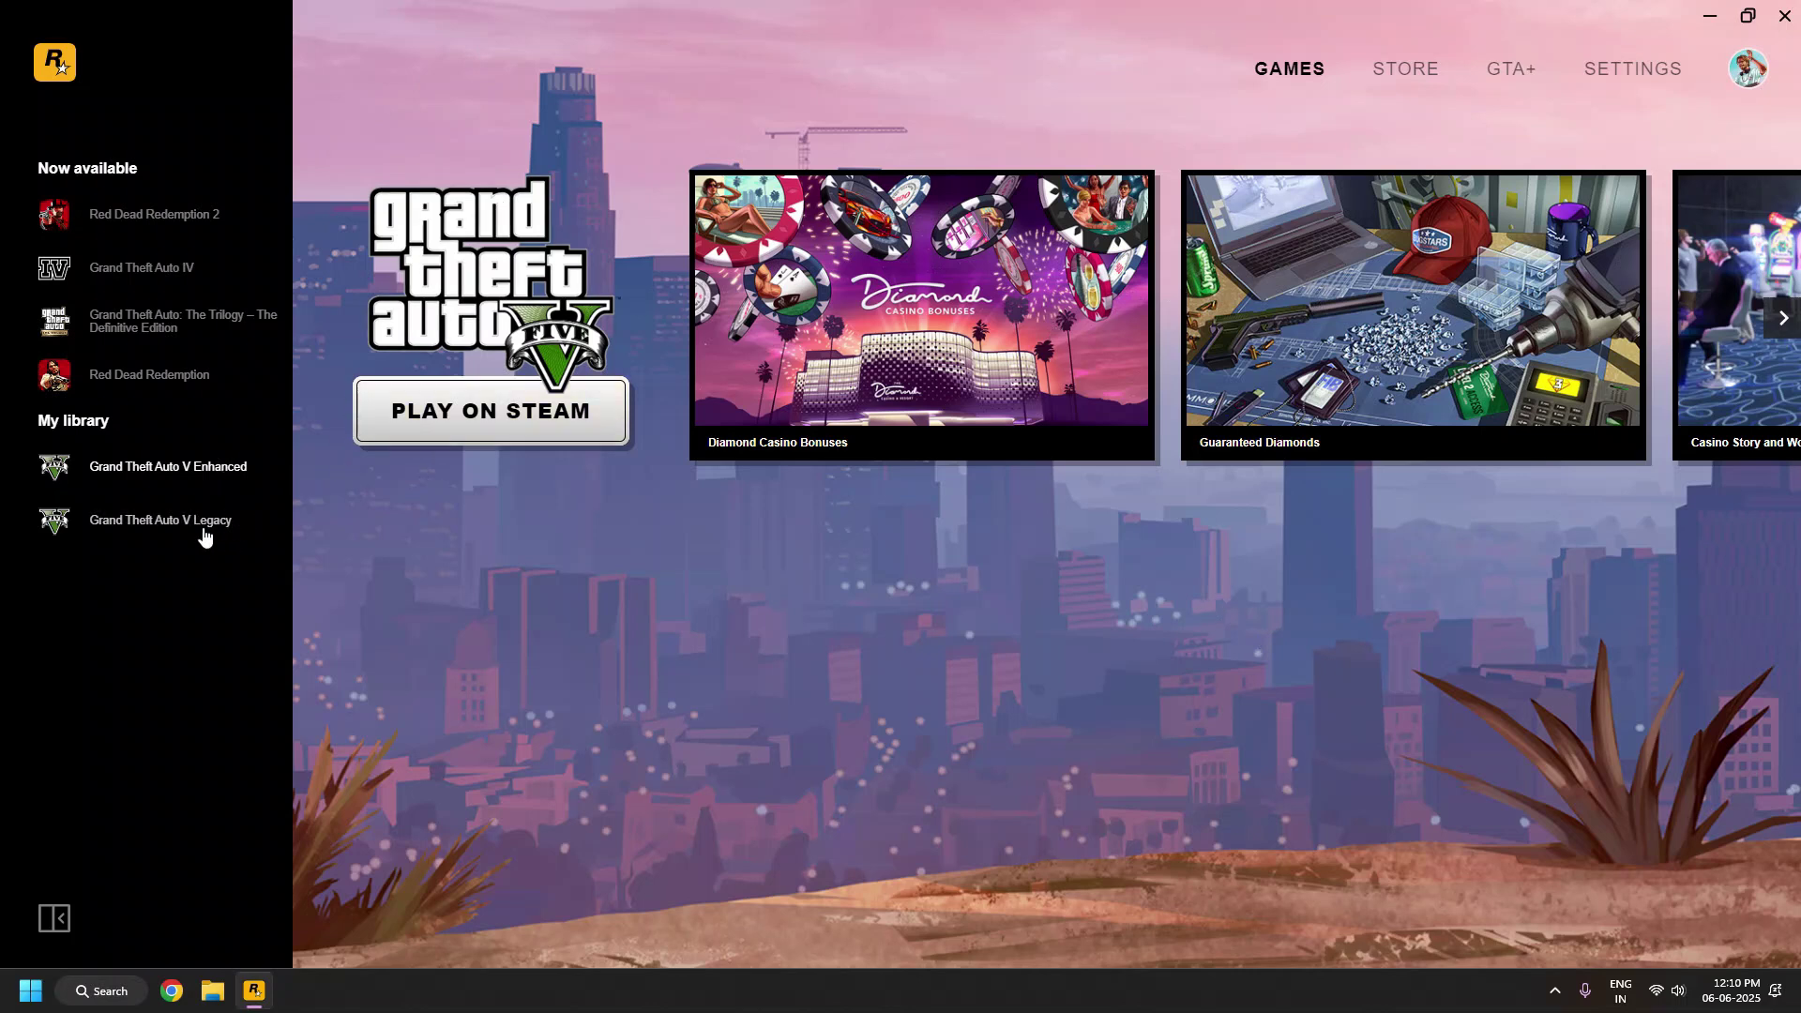